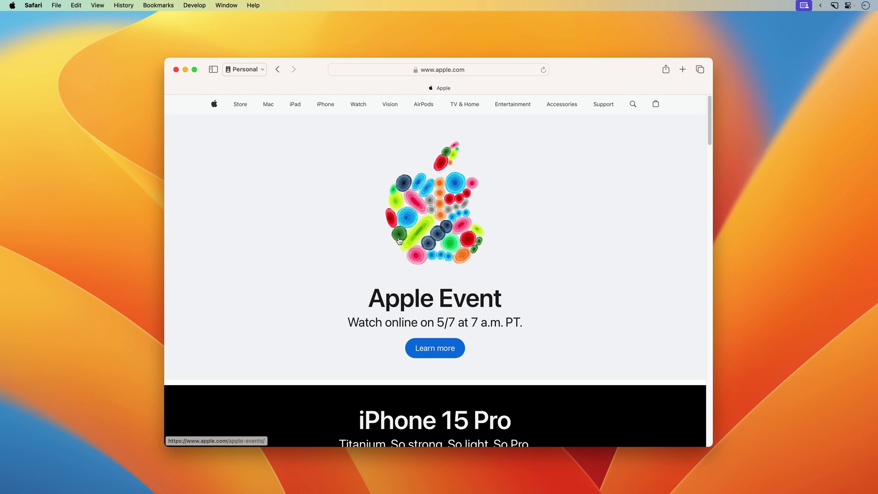
Capture a full-screen screenshot of the apple.com Apple Event page in Safari.
{"action": "key", "text": "super+shift+3"}
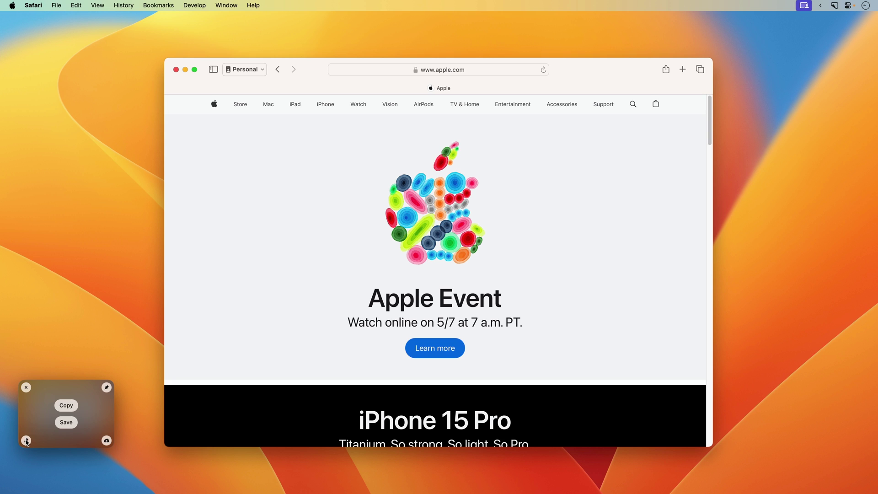
Resize the 3840×2160 screenshot to 50 percent using the Crop editor's Image size settings.
{"action": "left_click", "coordinate": [26, 440]}
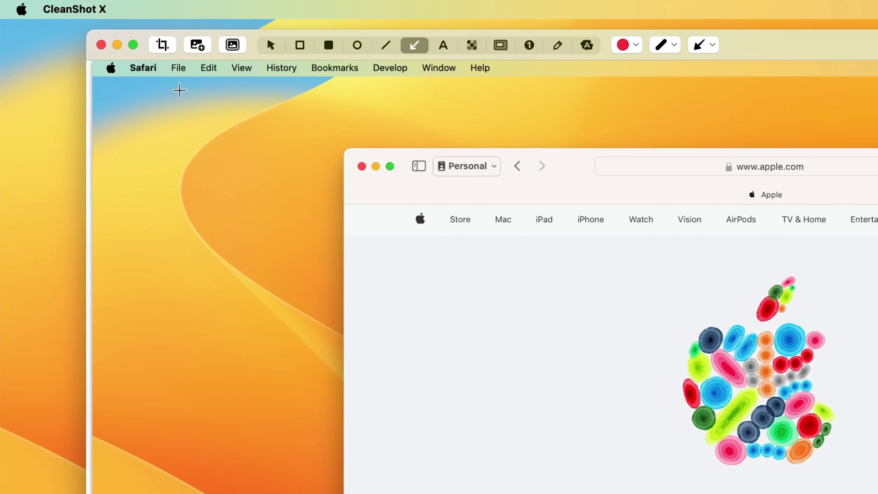
{"action": "left_click", "coordinate": [95, 27]}
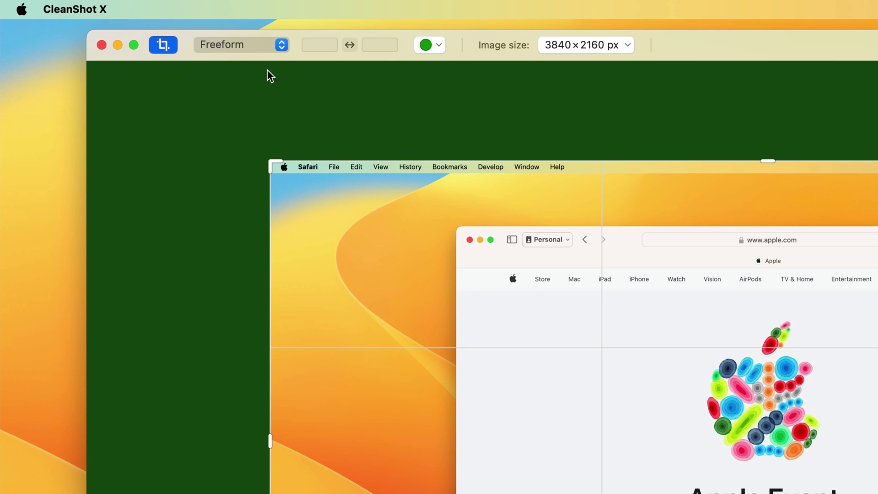
{"action": "left_click", "coordinate": [588, 45]}
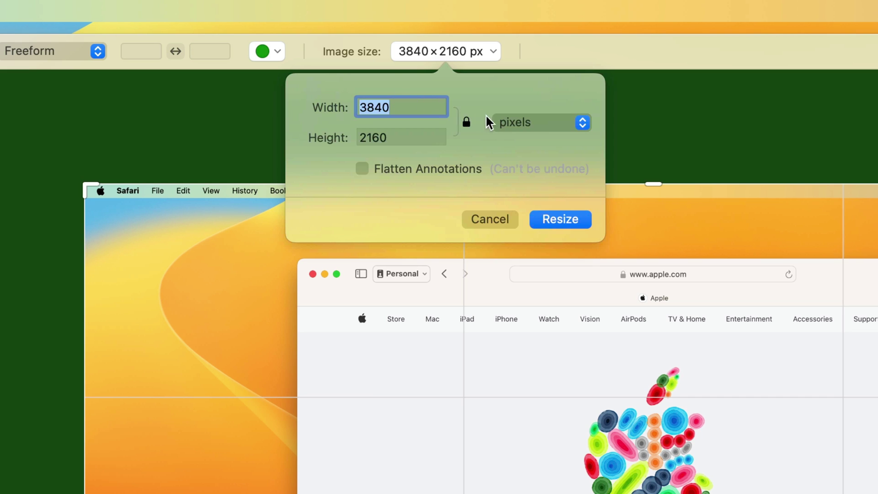
{"action": "left_click", "coordinate": [534, 122]}
{"action": "left_click", "coordinate": [528, 141]}
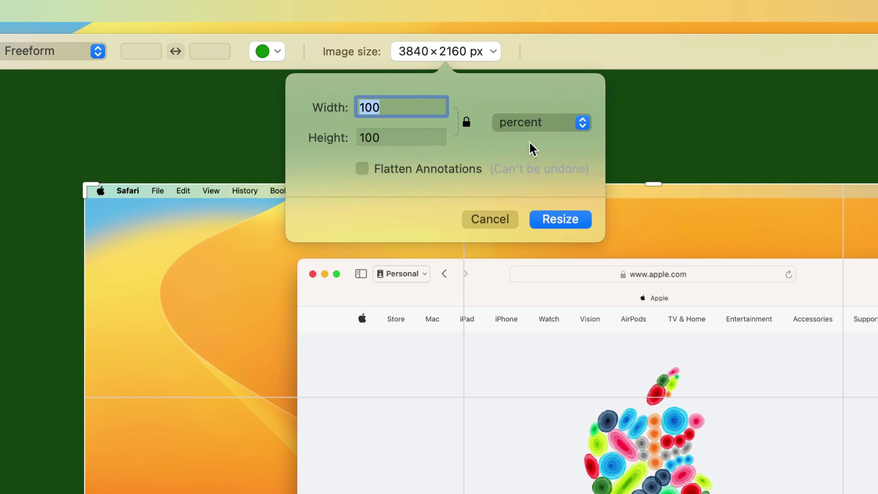
{"action": "type", "text": "50"}
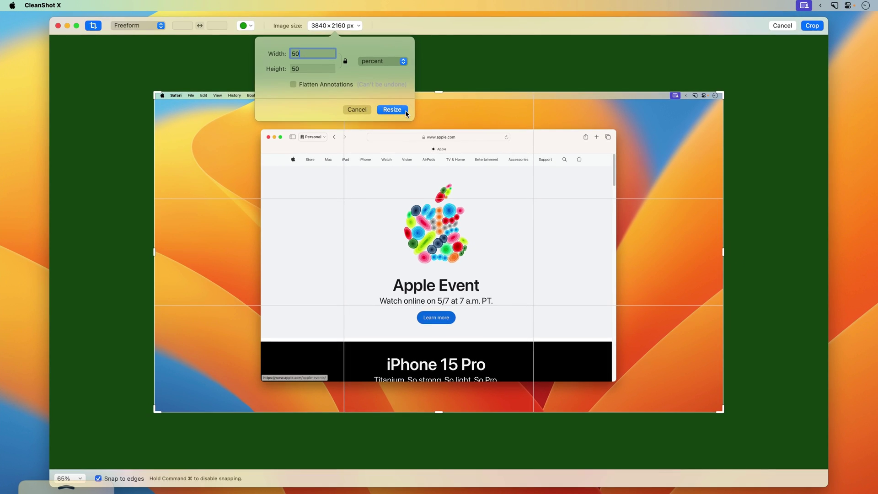
{"action": "left_click", "coordinate": [400, 115]}
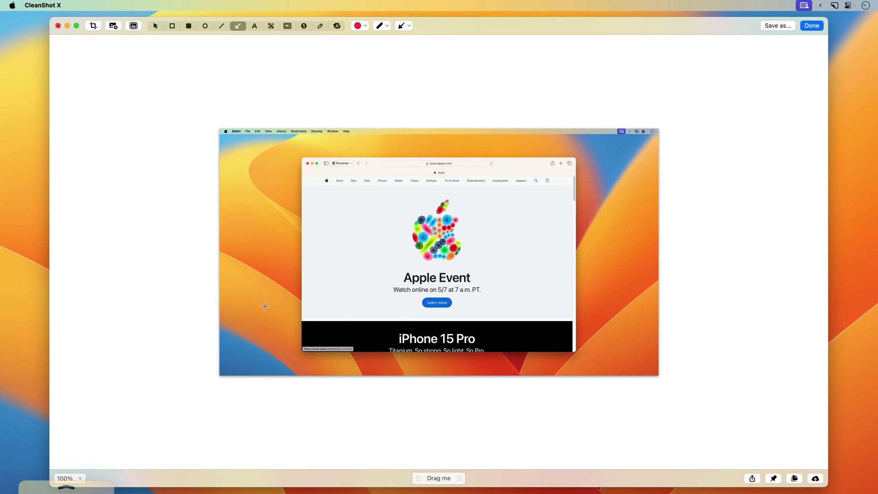
Finish the resized screenshot, save it from the quick preview, and select the file on the desktop.
{"action": "left_click", "coordinate": [812, 26]}
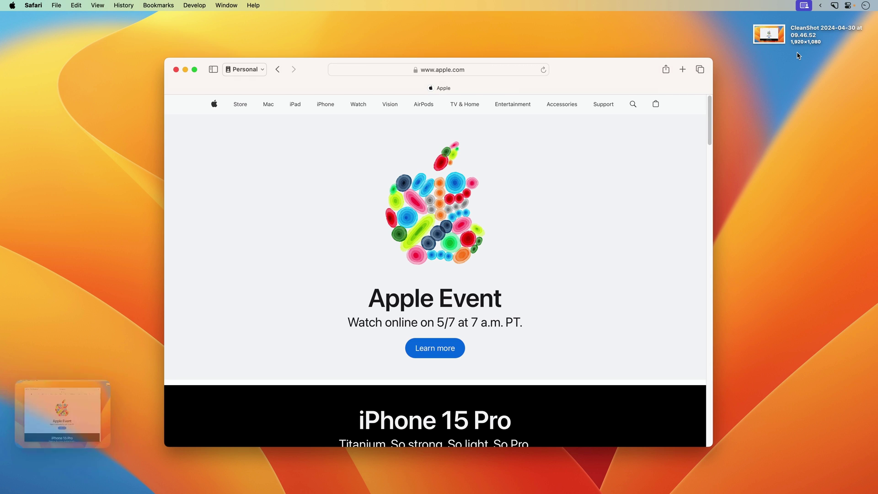
{"action": "left_click", "coordinate": [68, 422]}
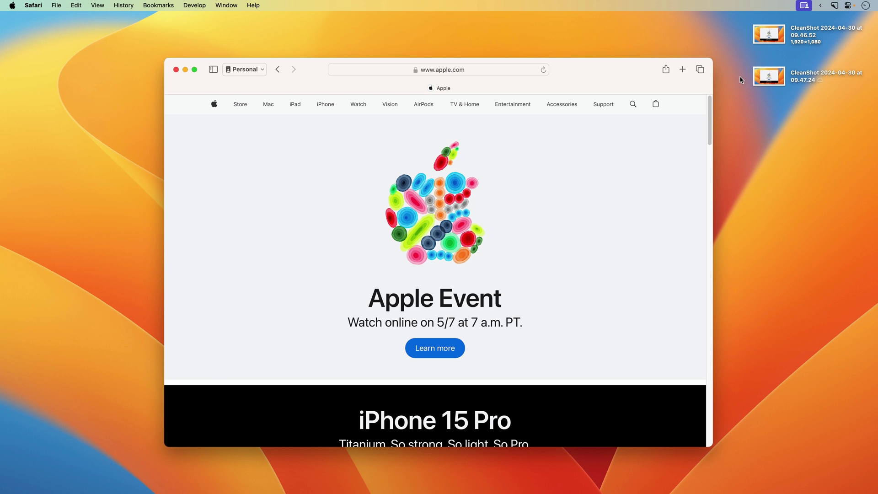
{"action": "left_click", "coordinate": [762, 36]}
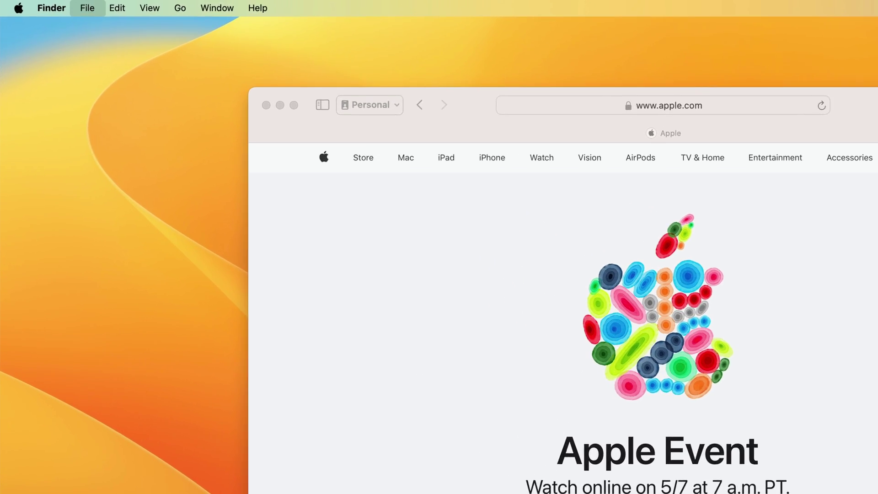
Check the saved file's info, capture the Apple Event logo, headline and Learn more area, then hide Safari.
{"action": "key", "text": "super+i"}
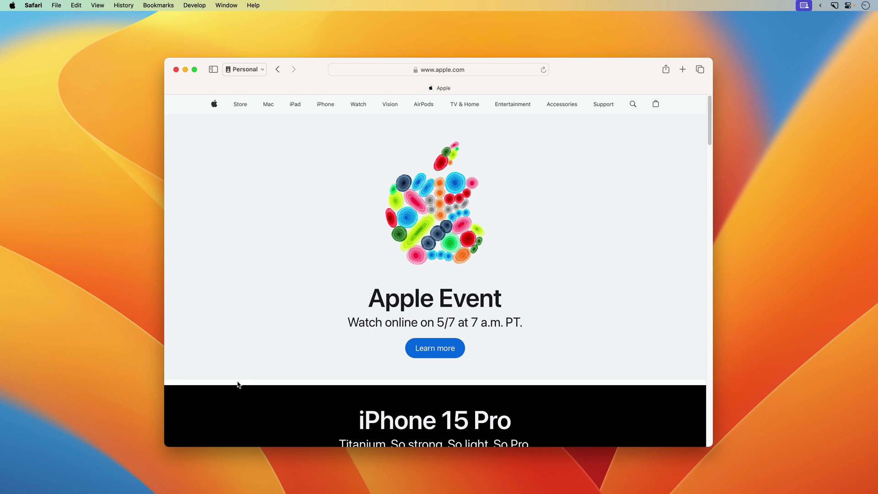
{"action": "key", "text": "super+shift+4"}
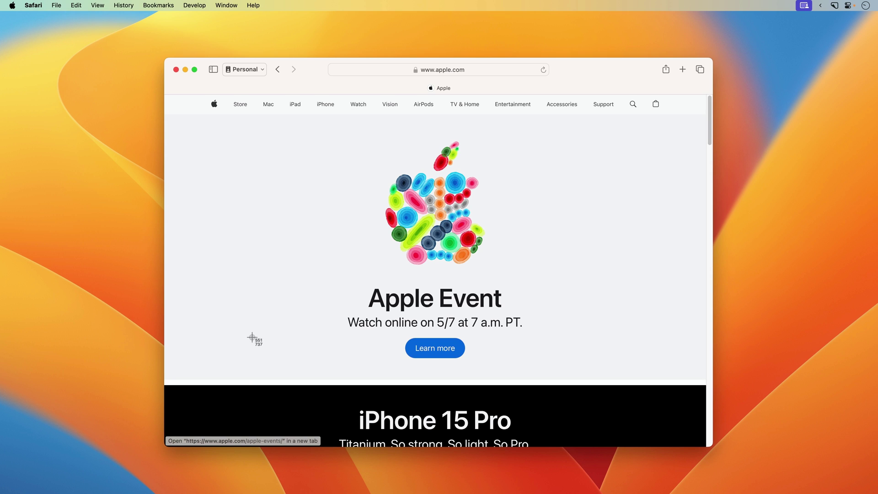
{"action": "left_click_drag", "start_coordinate": [299, 121], "coordinate": [569, 373]}
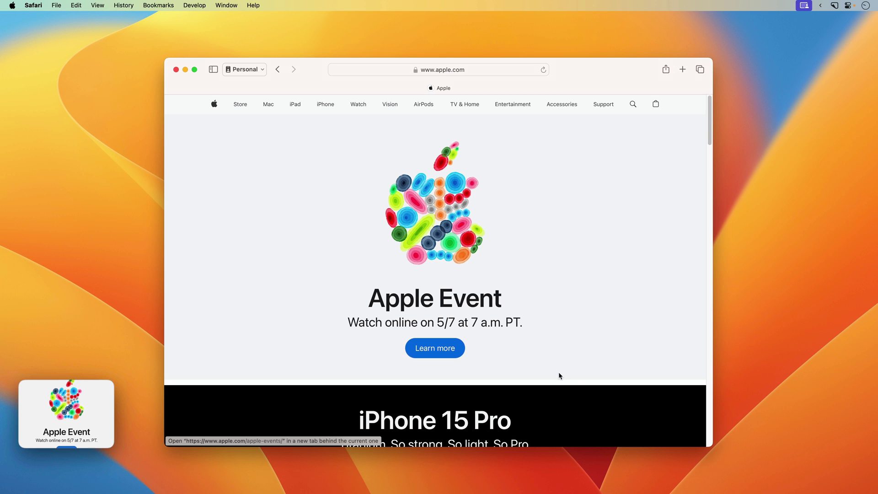
{"action": "key", "text": "super+q"}
Open the area capture in the annotate editor with the Highlighter tool and a chosen line width.
{"action": "mouse_move", "coordinate": [65, 433]}
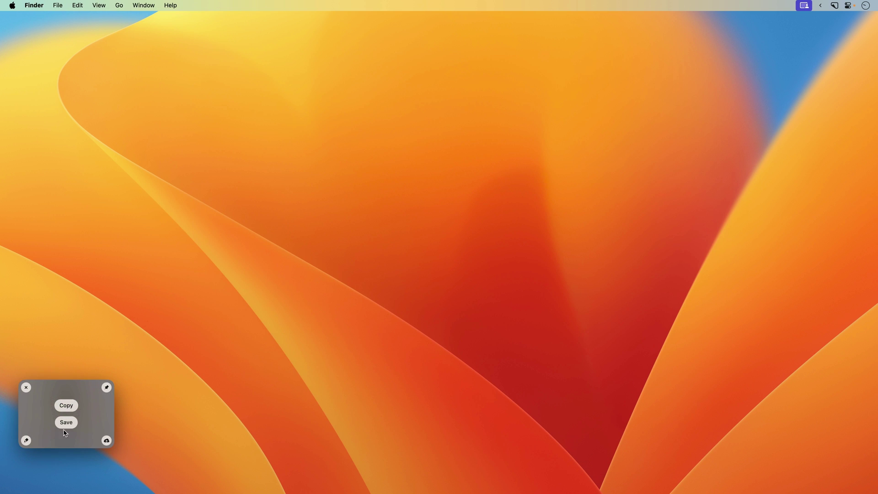
{"action": "left_click", "coordinate": [27, 441]}
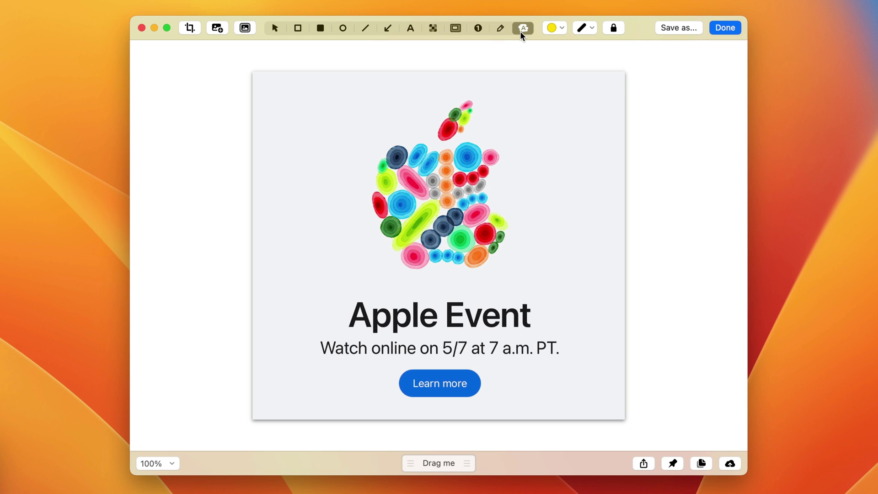
{"action": "left_click", "coordinate": [521, 31]}
{"action": "left_click", "coordinate": [583, 26]}
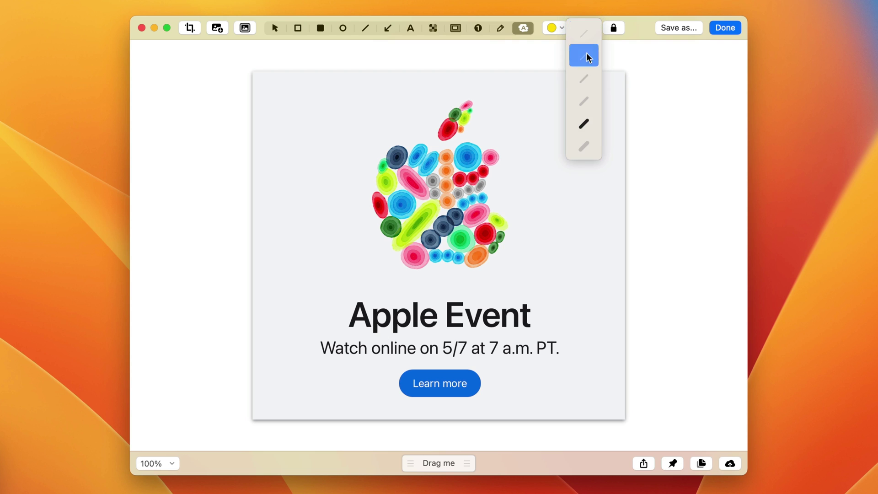
{"action": "left_click", "coordinate": [635, 28]}
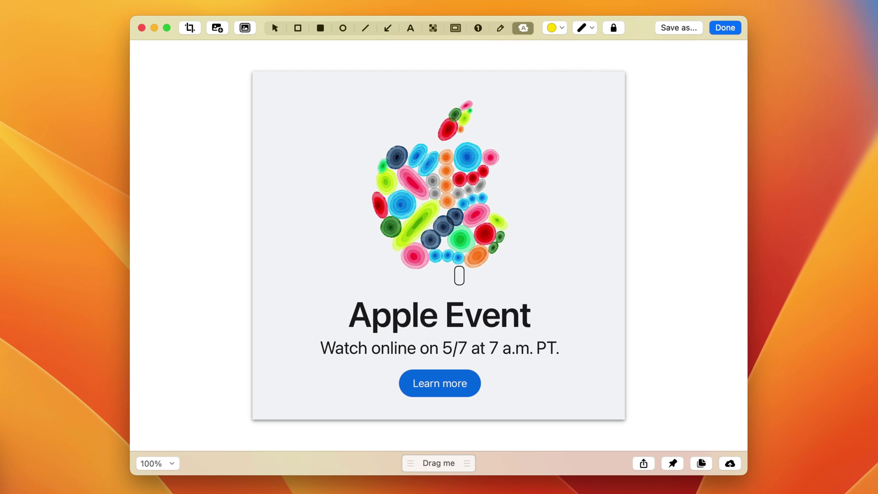
Highlight 'Apple Event', '5/7 at 7 a.m. PT.' and 'Learn more' in yellow.
{"action": "mouse_move", "coordinate": [358, 315]}
{"action": "left_mouse_down"}
{"action": "mouse_move", "coordinate": [391, 305]}
{"action": "mouse_move", "coordinate": [532, 315]}
{"action": "left_mouse_up"}
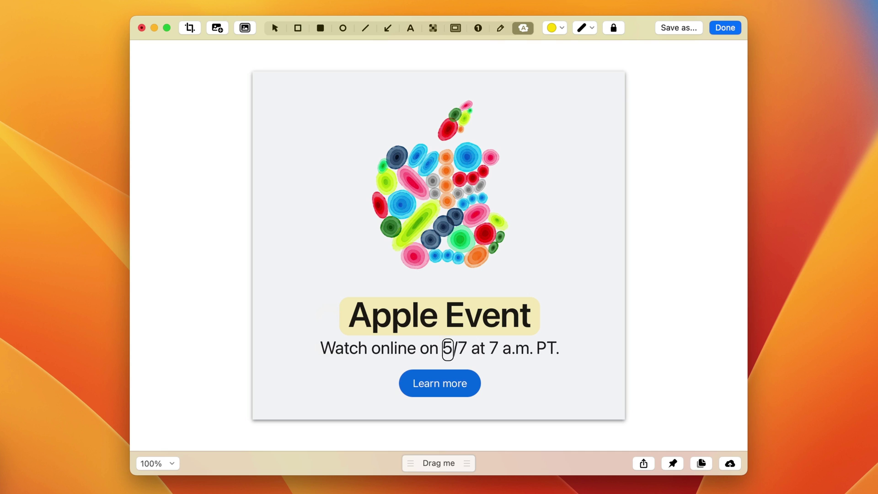
{"action": "left_click_drag", "start_coordinate": [445, 348], "coordinate": [563, 348]}
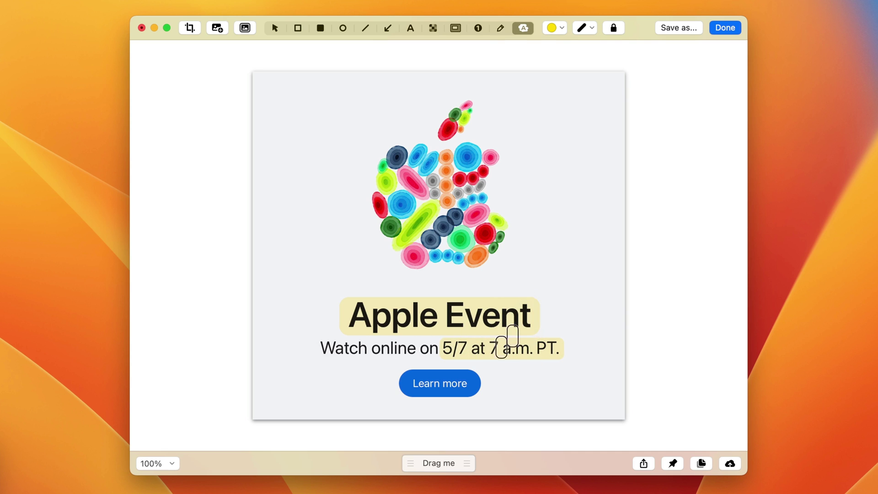
{"action": "left_click_drag", "start_coordinate": [411, 384], "coordinate": [471, 385]}
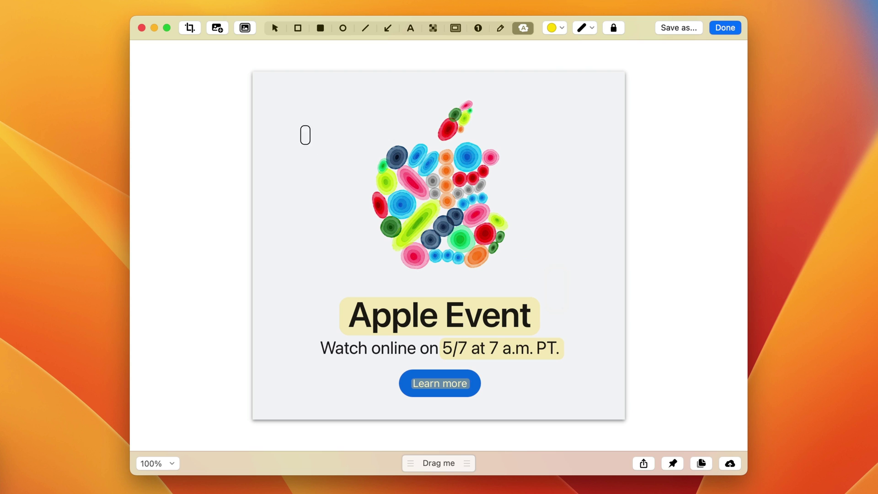
{"action": "left_click", "coordinate": [245, 27]}
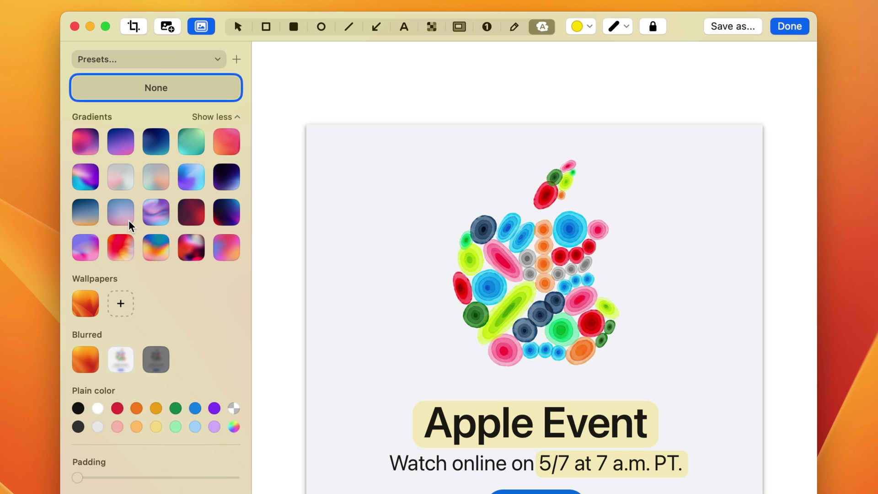
Try several gradient backgrounds, ending on the purple-blue gradient at the start of the bottom row.
{"action": "left_click", "coordinate": [87, 219]}
{"action": "left_click", "coordinate": [121, 211]}
{"action": "left_click", "coordinate": [160, 216]}
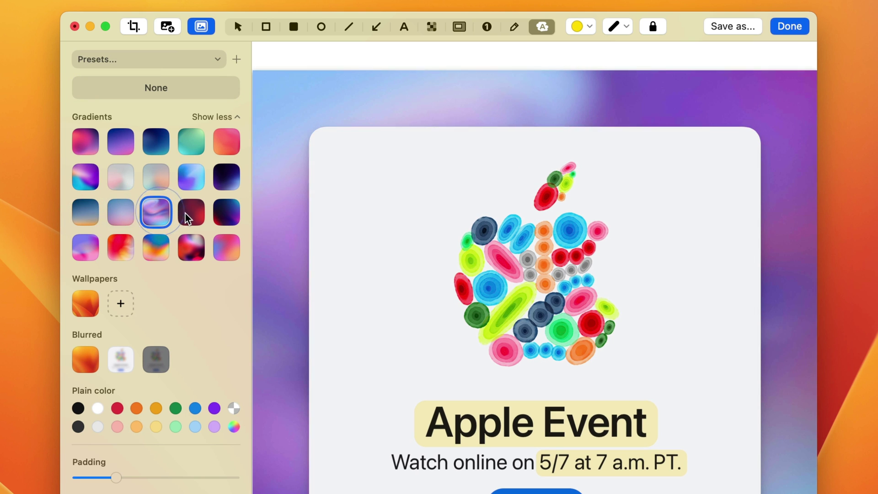
{"action": "left_click", "coordinate": [191, 211]}
{"action": "left_click", "coordinate": [226, 211]}
{"action": "left_click", "coordinate": [232, 249]}
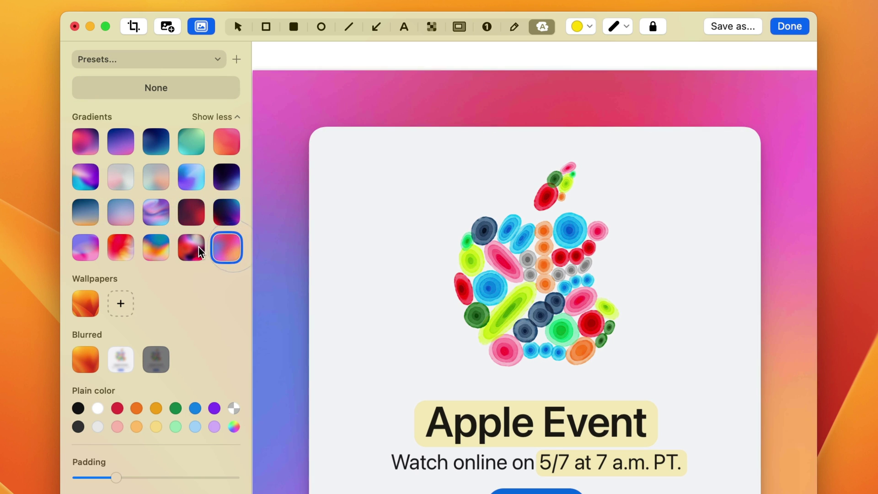
{"action": "left_click", "coordinate": [192, 247]}
{"action": "left_click", "coordinate": [160, 250]}
{"action": "left_click", "coordinate": [125, 254]}
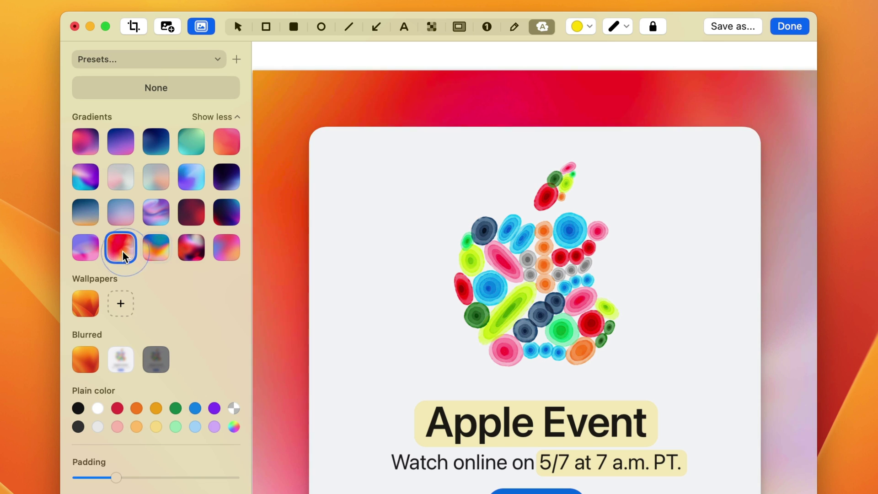
{"action": "left_click", "coordinate": [90, 251]}
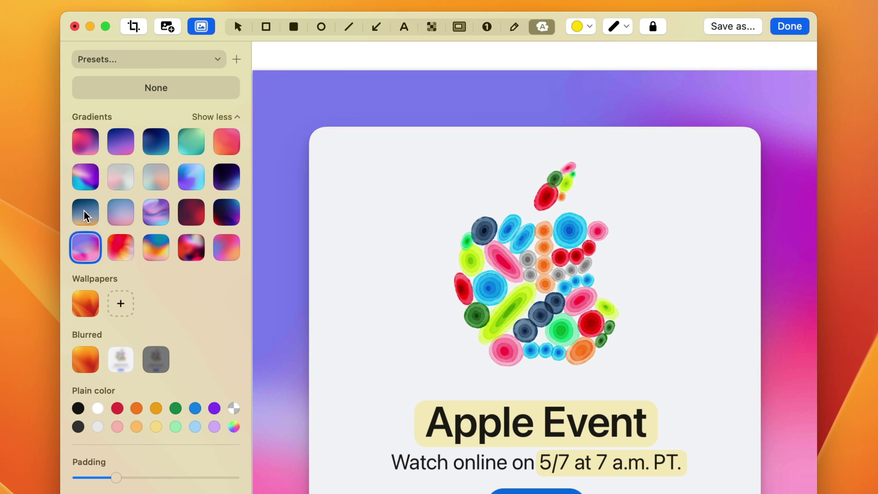
{"action": "left_click", "coordinate": [154, 61]}
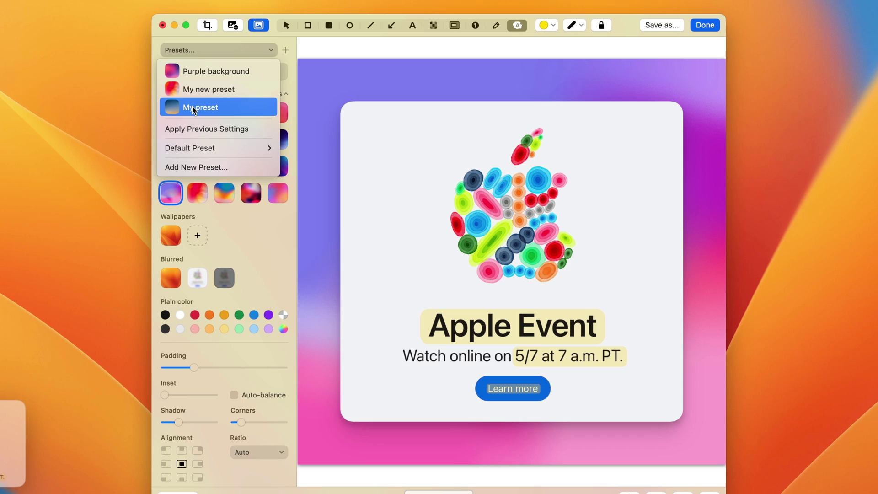
Apply the saved My preset navy-to-orange background to the banner capture and close the editor.
{"action": "left_click", "coordinate": [192, 109]}
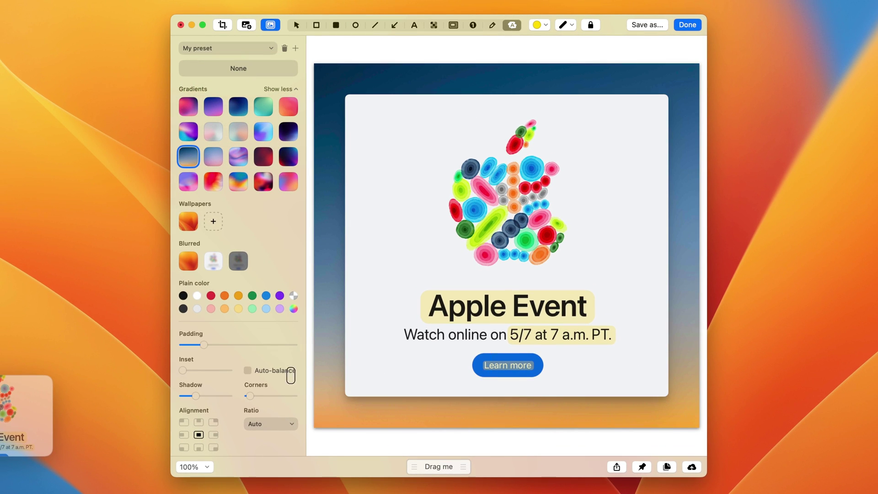
{"action": "mouse_move", "coordinate": [195, 396]}
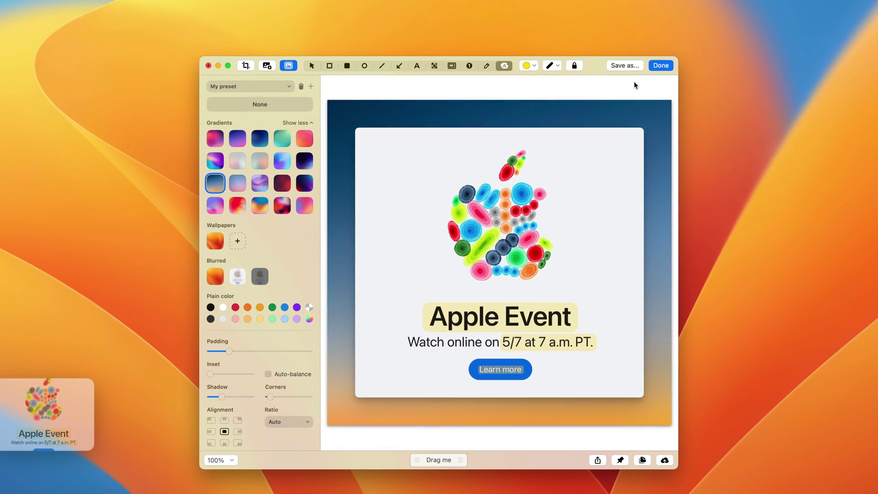
{"action": "left_click", "coordinate": [648, 83]}
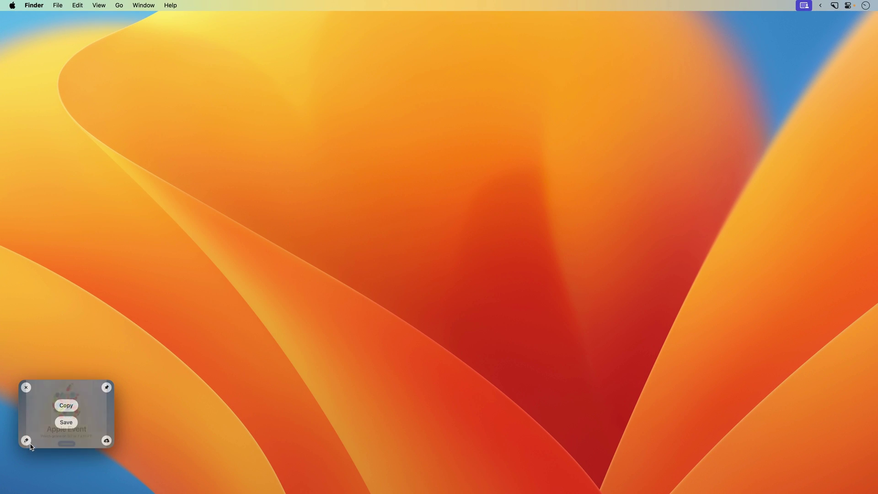
Make My preset the Default Preset for all screenshots, close the editor, and copy the capture.
{"action": "left_click", "coordinate": [26, 439]}
{"action": "left_click", "coordinate": [291, 60]}
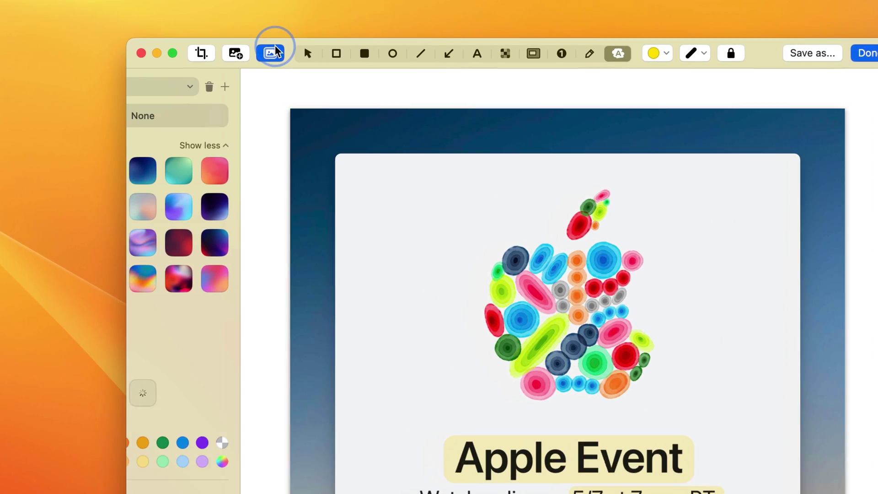
{"action": "left_click", "coordinate": [291, 83]}
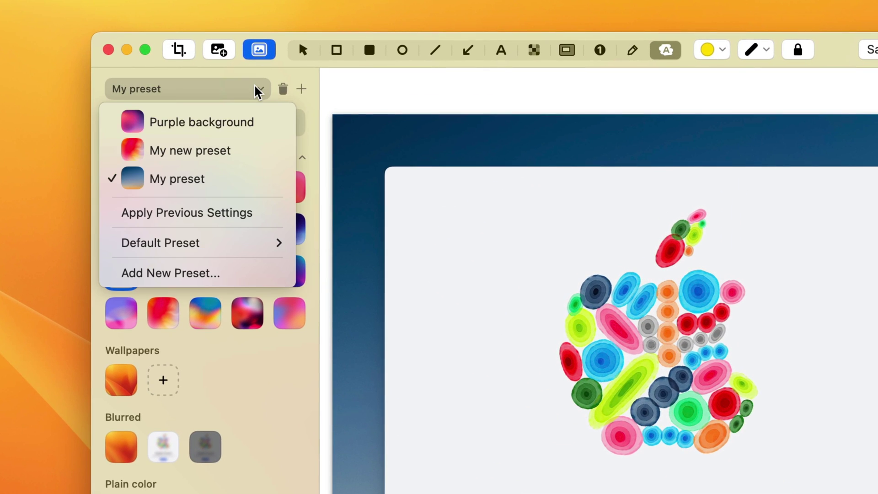
{"action": "mouse_move", "coordinate": [146, 242]}
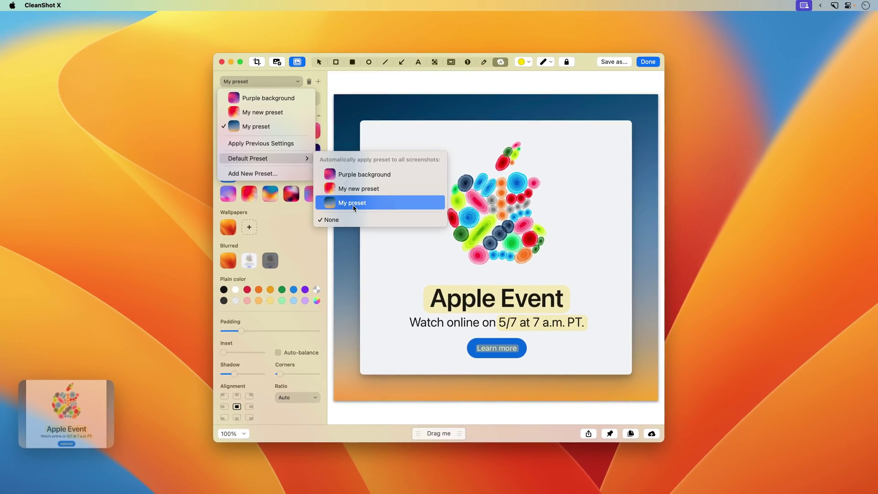
{"action": "left_click", "coordinate": [353, 207]}
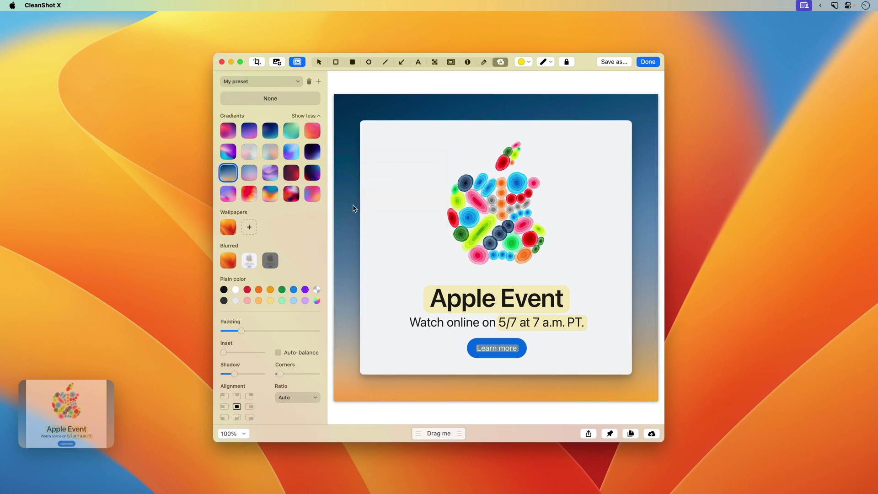
{"action": "left_click", "coordinate": [647, 61]}
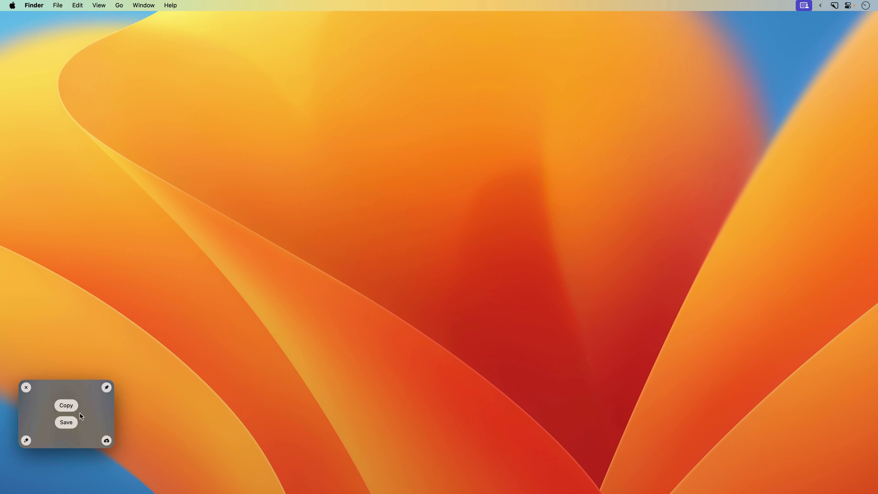
{"action": "left_click", "coordinate": [66, 405]}
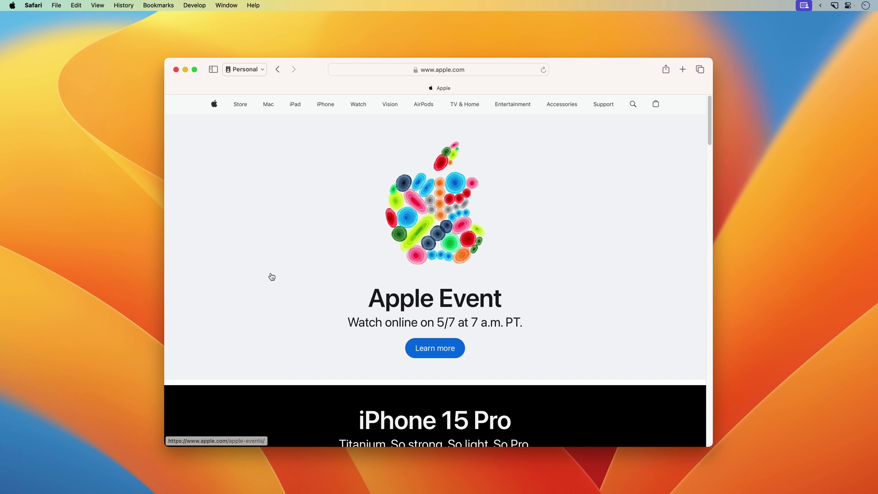
Capture the MacBook Air tile from apple.com and preview its automatic navy-to-orange background.
{"action": "scroll", "coordinate": [260, 280], "scroll_direction": "down", "scroll_amount": 15}
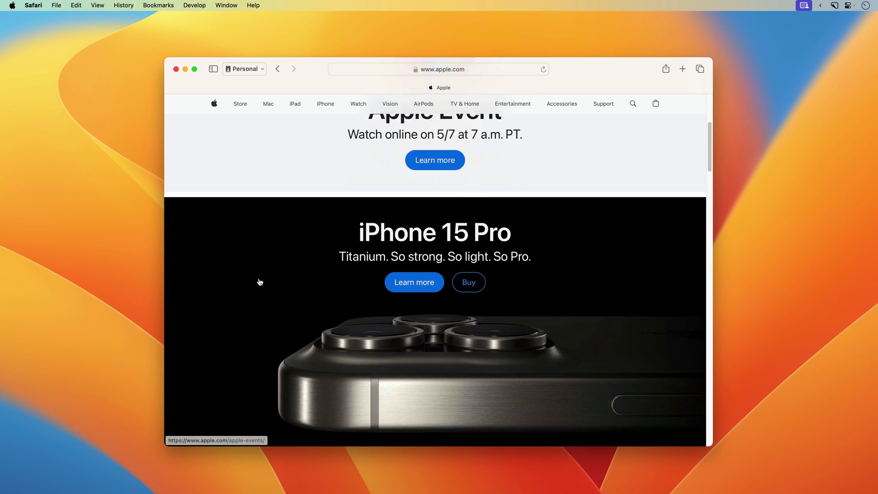
{"action": "scroll", "coordinate": [260, 282], "scroll_direction": "down", "scroll_amount": 5}
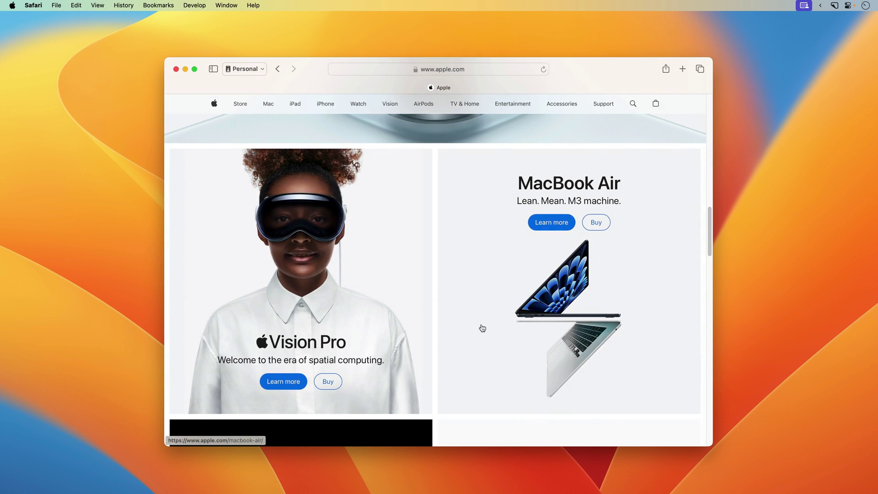
{"action": "key", "text": "super+shift+4"}
{"action": "left_click_drag", "start_coordinate": [473, 158], "coordinate": [656, 411]}
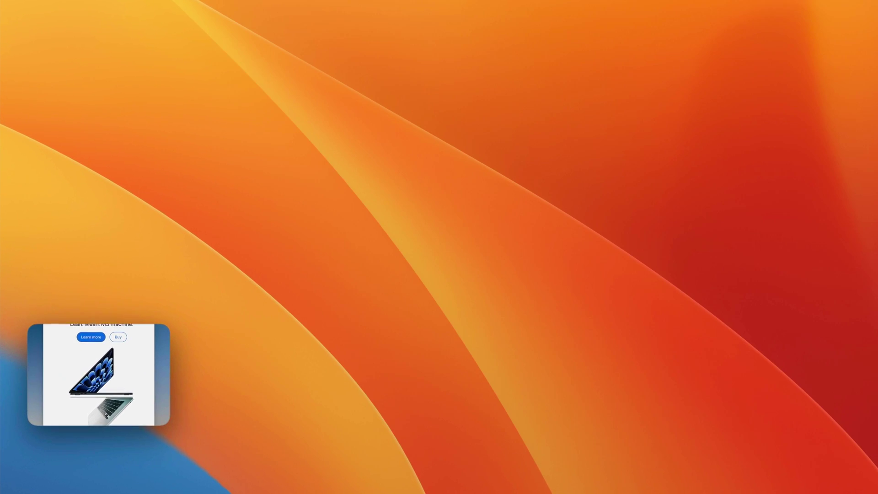
{"action": "left_click", "coordinate": [100, 381]}
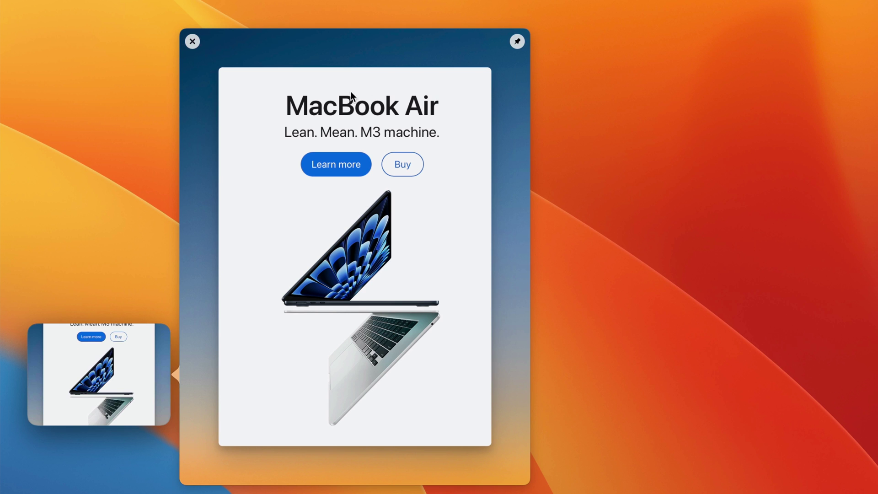
{"action": "key", "text": "Escape"}
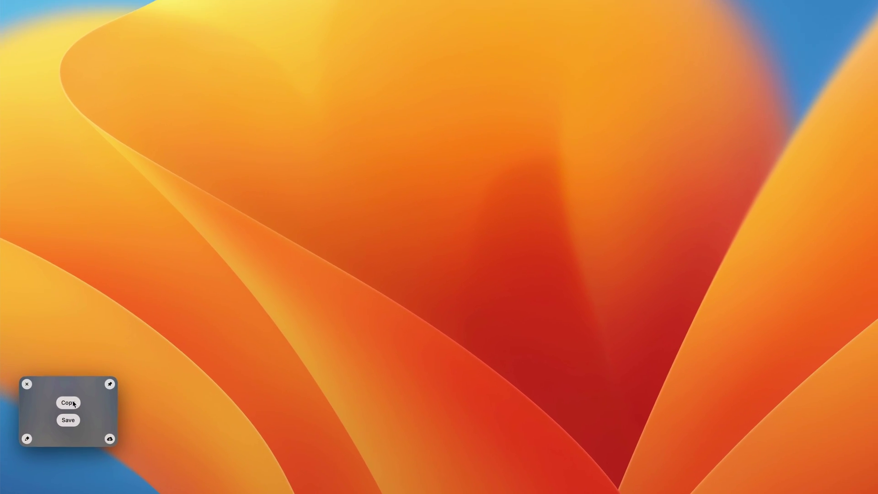
Set the automatic screenshot Background to None in CleanShot X Settings.
{"action": "left_click", "coordinate": [835, 5]}
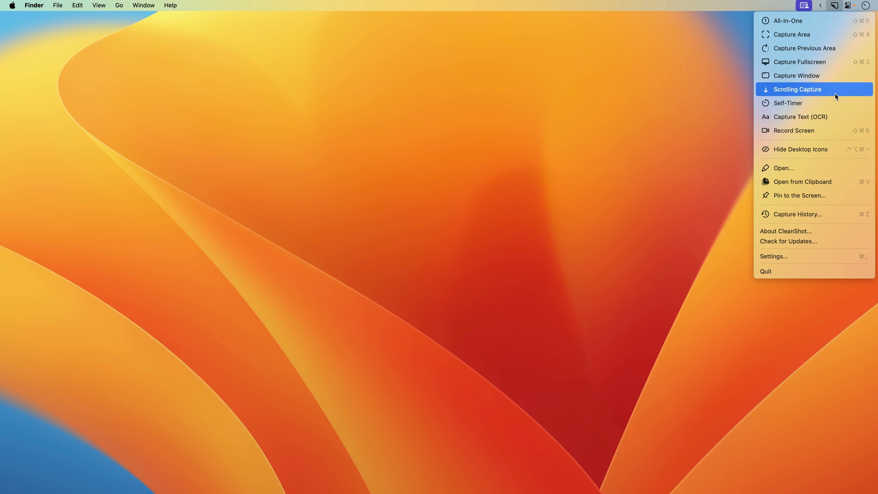
{"action": "left_click", "coordinate": [796, 256]}
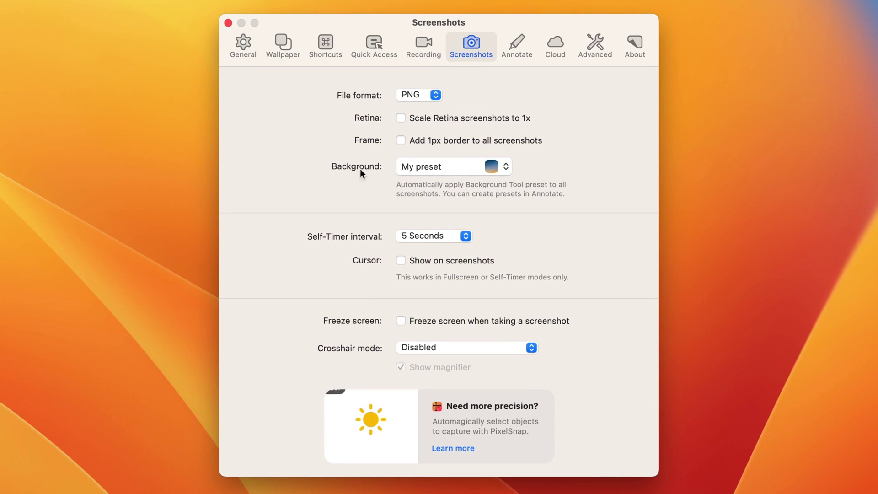
{"action": "left_click", "coordinate": [449, 167]}
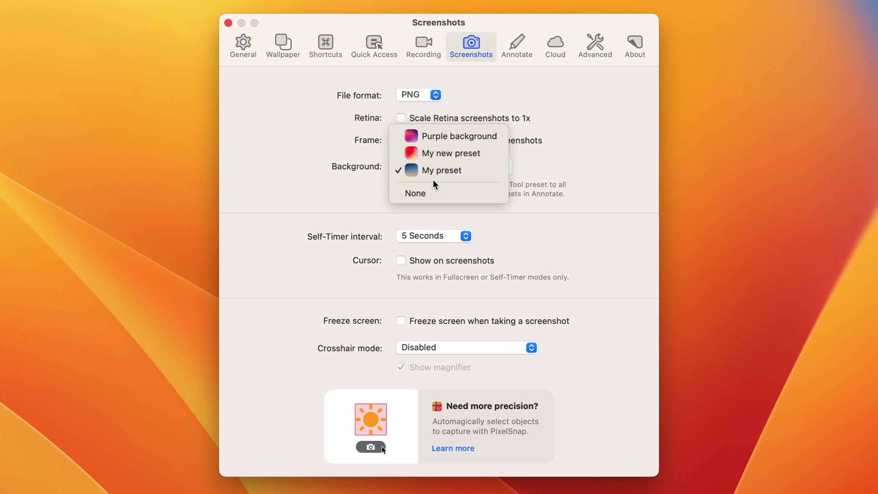
{"action": "left_click", "coordinate": [431, 193]}
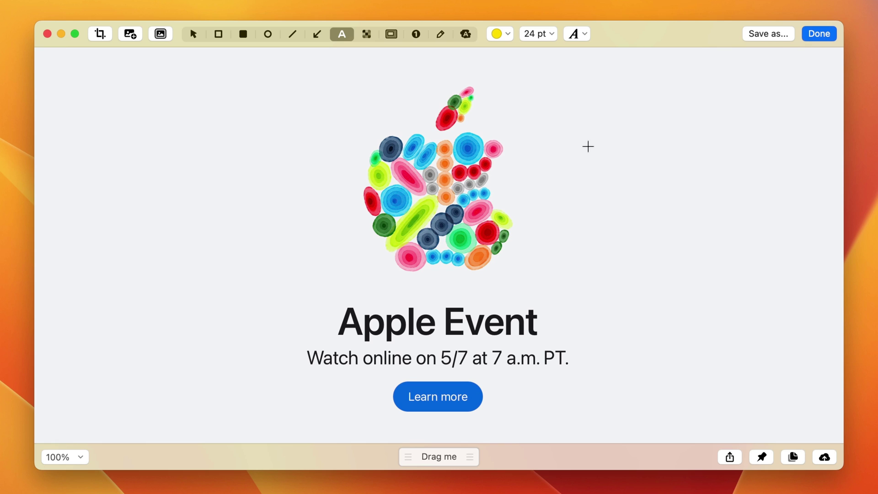
Add a text box right of the Apple logo filled with repeated pastes of 'This is a sentence.'.
{"action": "left_click", "coordinate": [549, 99]}
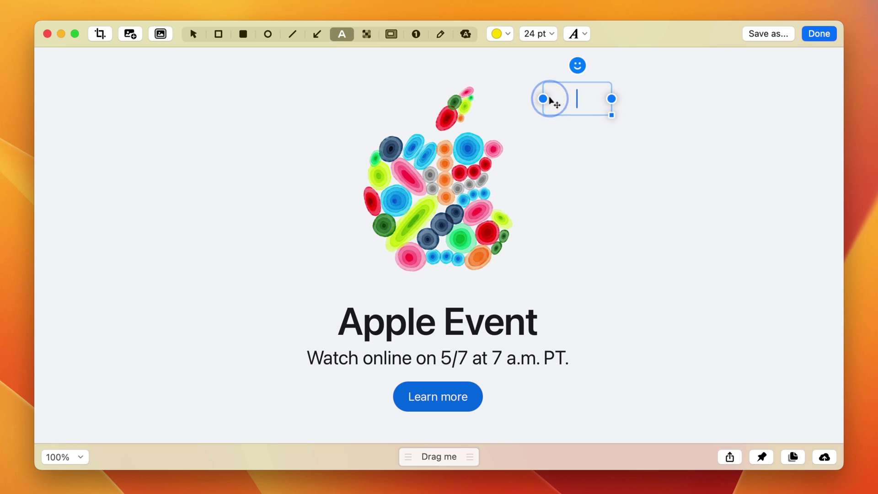
{"action": "key", "text": "super+v"}
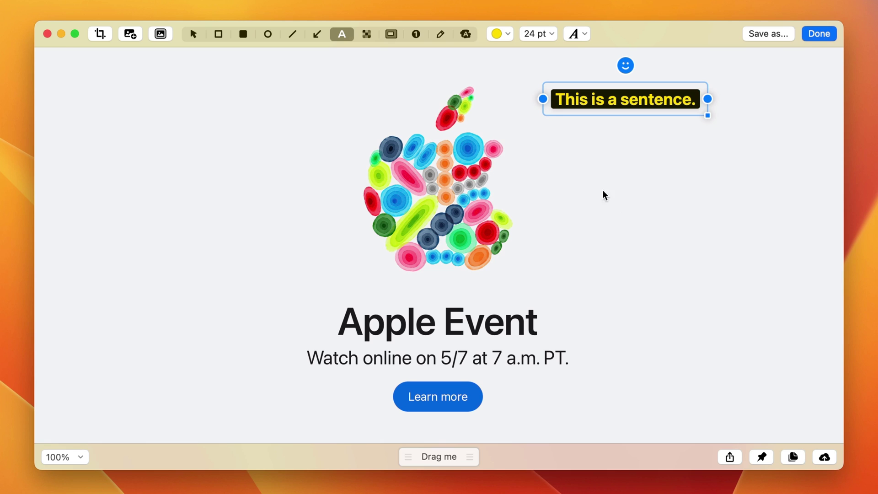
{"action": "key", "text": "super+v"}
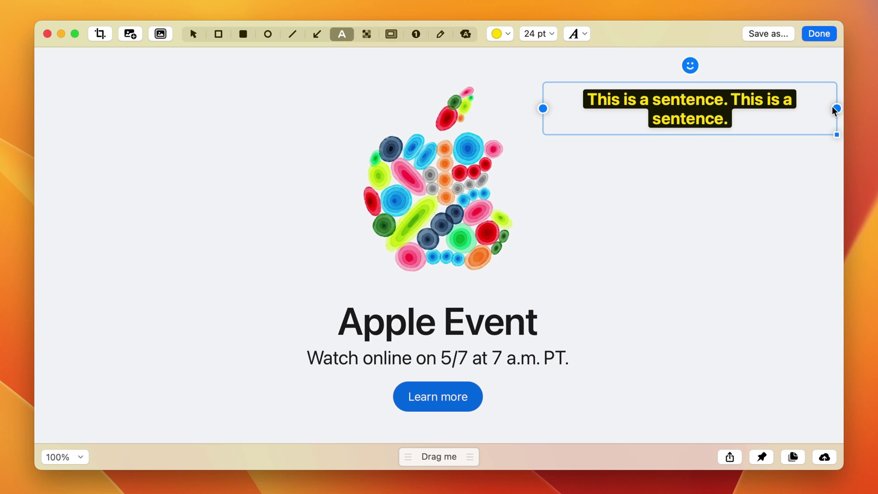
{"action": "key", "text": "super+v"}
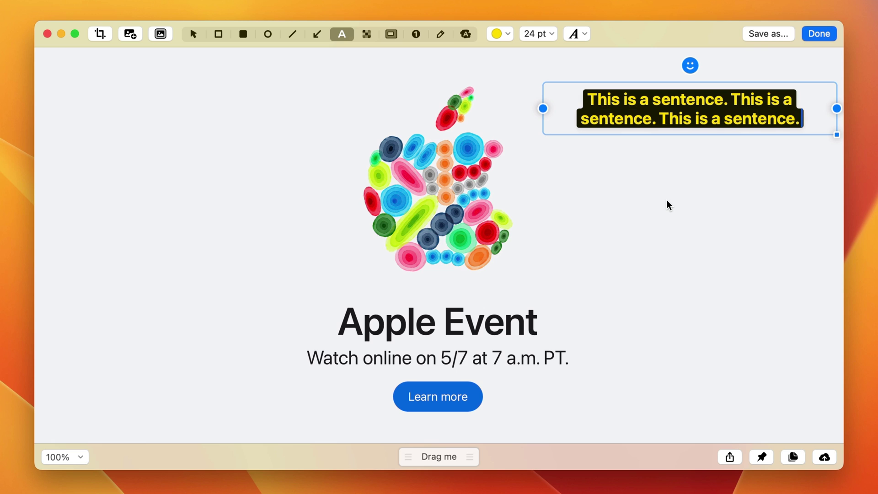
{"action": "key", "text": "super+v"}
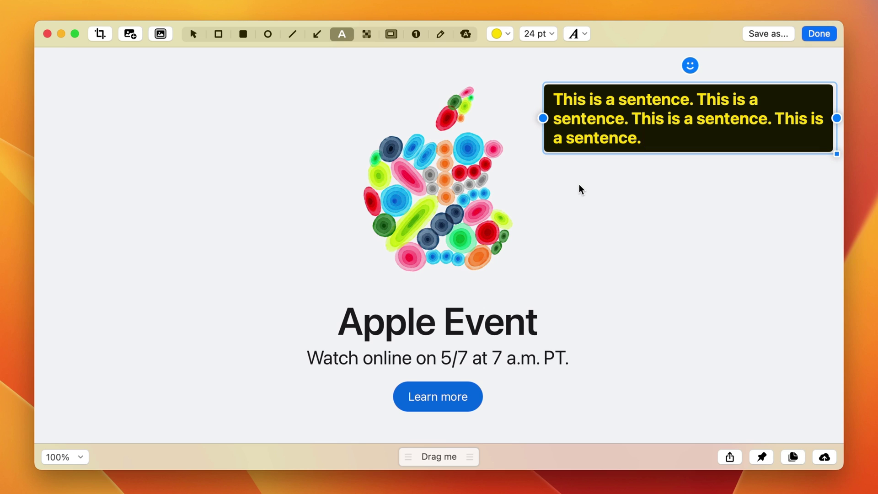
{"action": "key", "text": "super+v"}
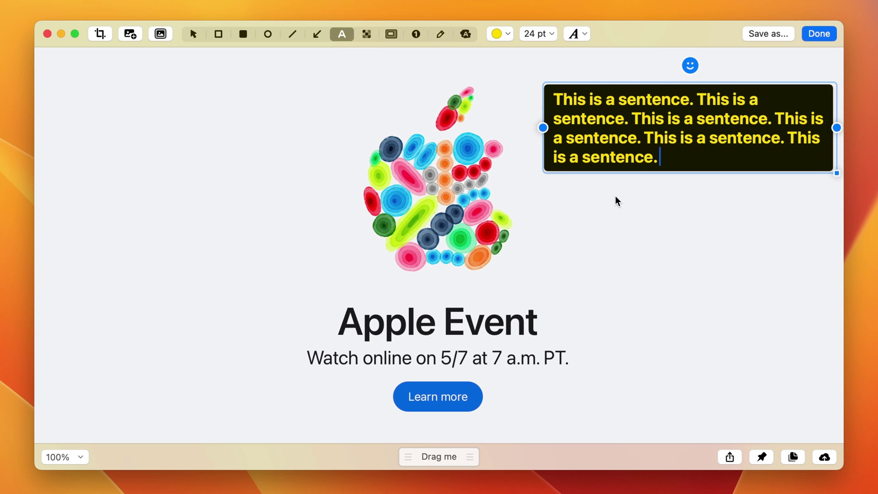
{"action": "key", "text": "super+v"}
{"action": "key", "text": "super+v"}
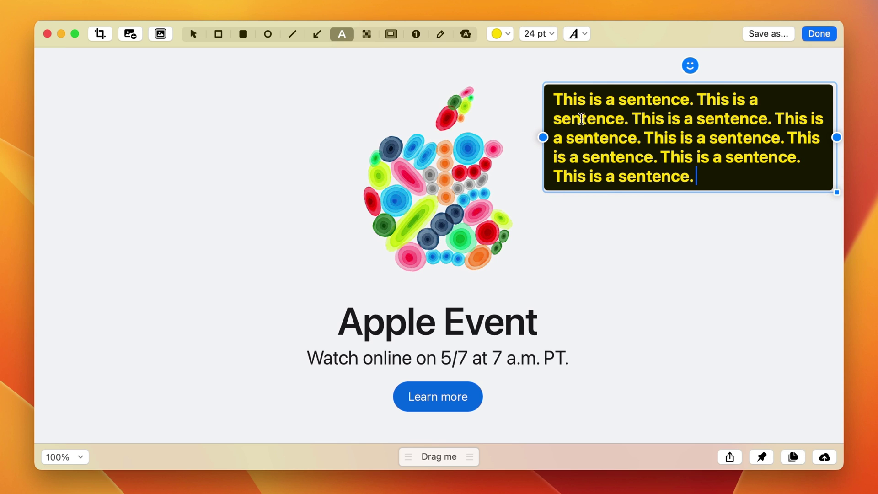
{"action": "left_click", "coordinate": [704, 234]}
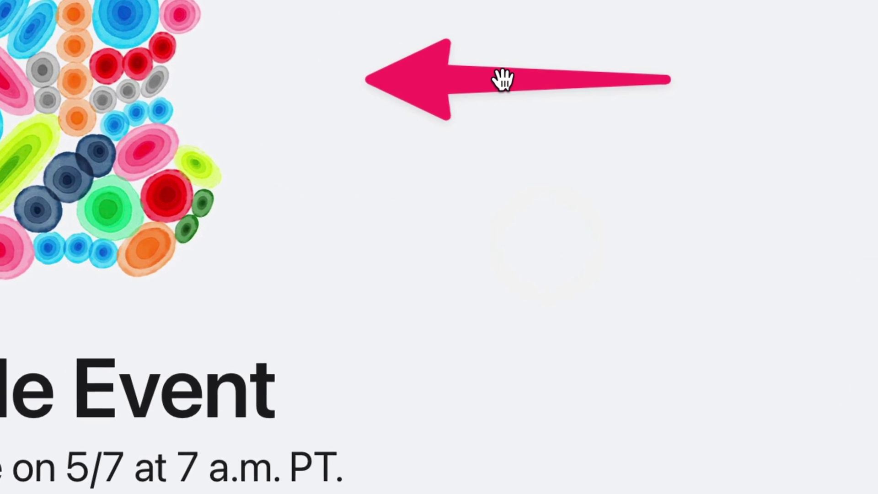
Reposition the pink arrow by the Apple logo and place a duplicate beside the date line.
{"action": "left_click_drag", "start_coordinate": [502, 80], "coordinate": [480, 297]}
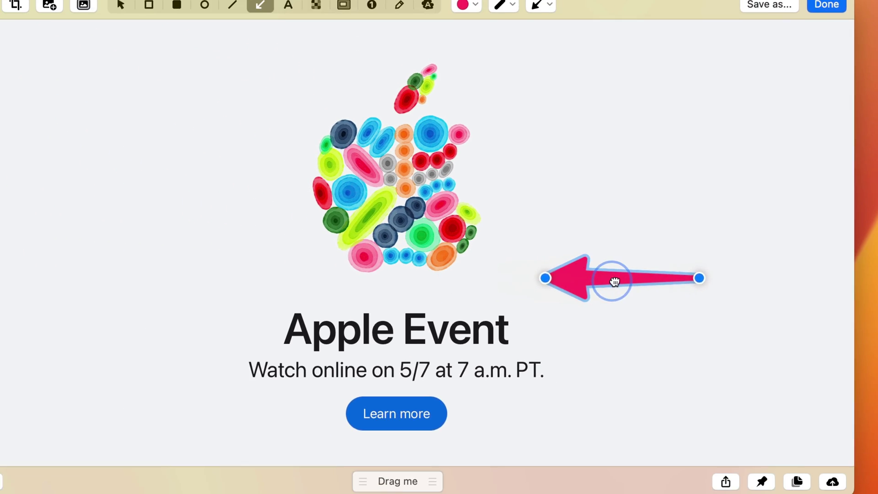
{"action": "left_click_drag", "start_coordinate": [614, 281], "coordinate": [642, 185]}
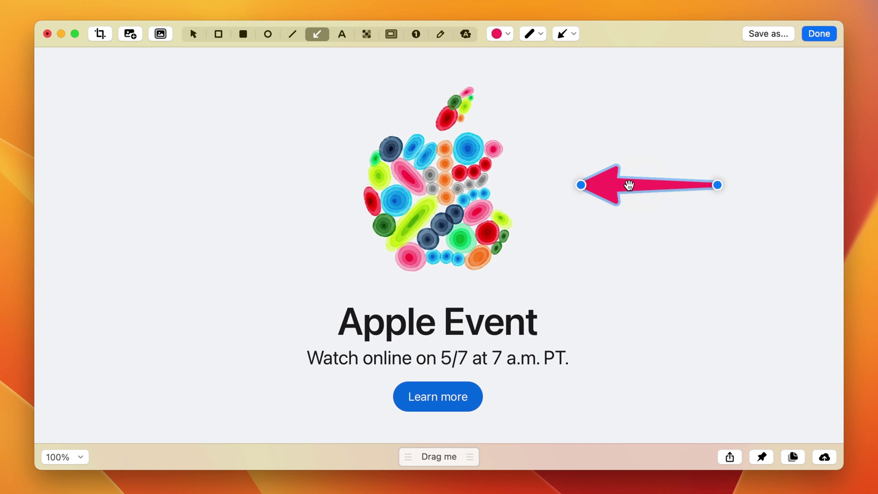
{"action": "left_click_drag", "start_coordinate": [629, 185], "coordinate": [608, 317]}
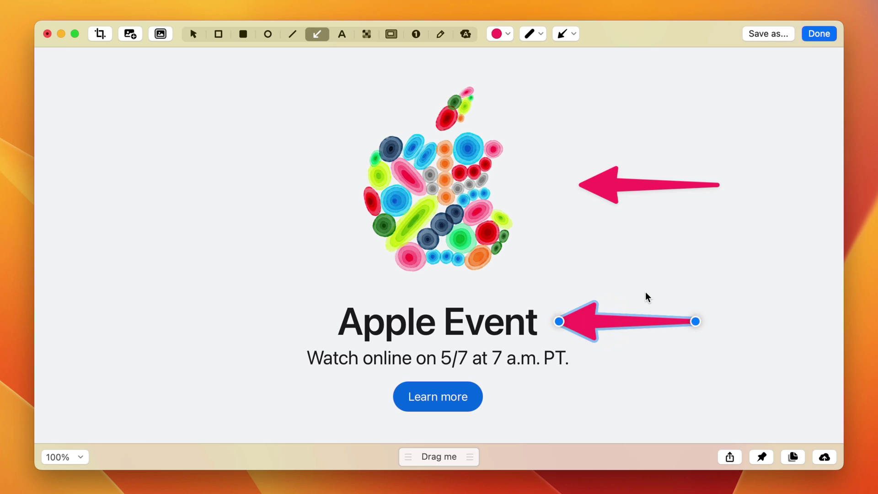
{"action": "key", "text": "Delete"}
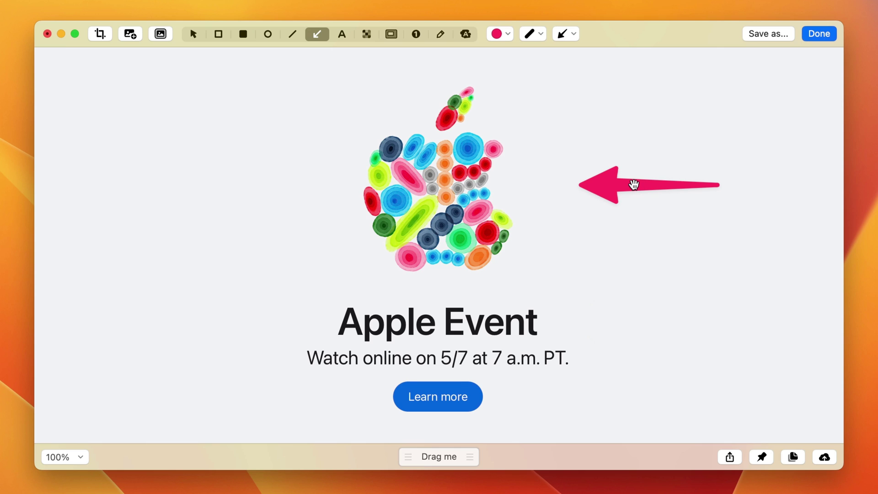
{"action": "left_click_drag", "start_coordinate": [634, 185], "coordinate": [660, 355]}
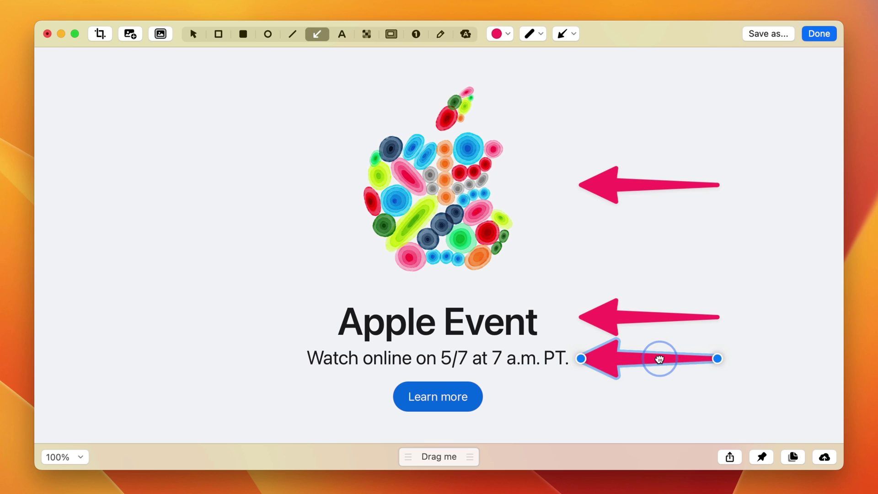
{"action": "left_click", "coordinate": [734, 344]}
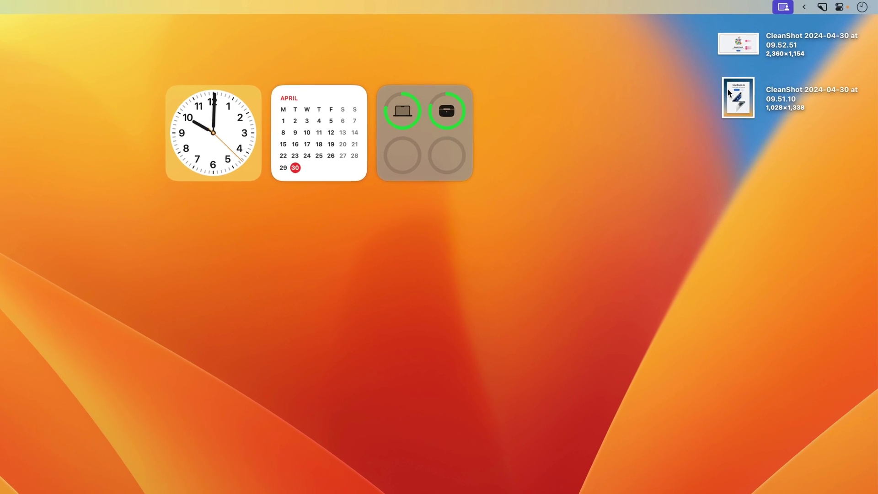
Hide desktop icons and capture the Apple Event section of the Safari page.
{"action": "left_click", "coordinate": [821, 7]}
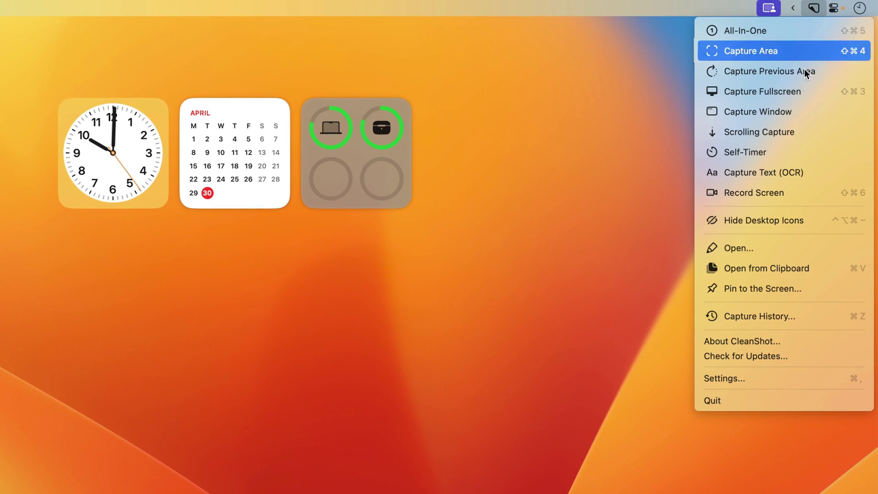
{"action": "left_click", "coordinate": [768, 220]}
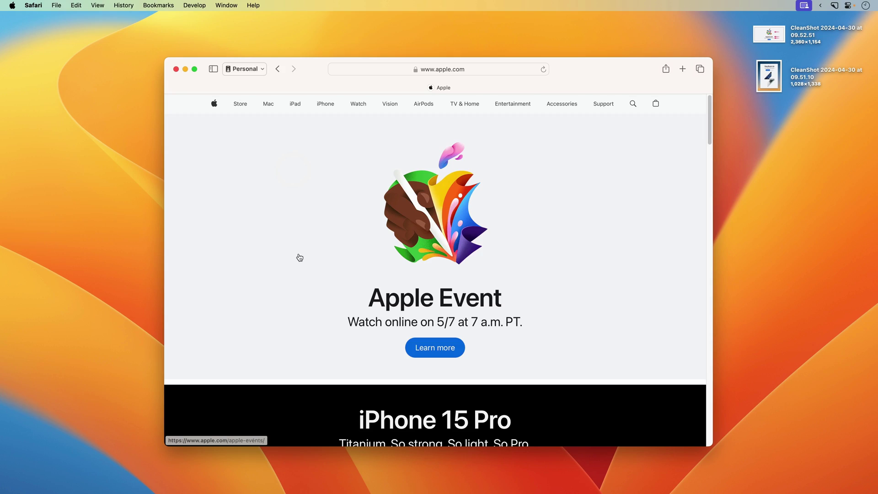
{"action": "key", "text": "super+shift+4"}
{"action": "left_click_drag", "start_coordinate": [272, 123], "coordinate": [582, 372]}
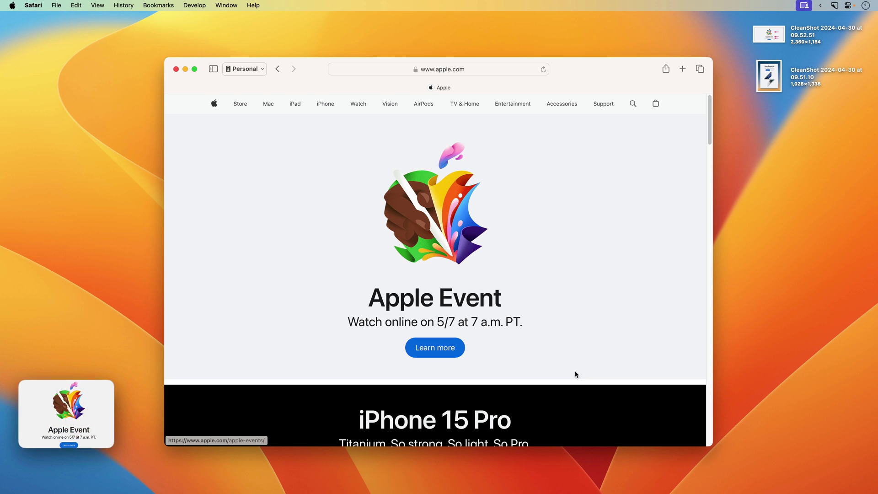
Pin the new capture, move it to the upper left, and dismiss the leftover preview.
{"action": "mouse_move", "coordinate": [84, 416]}
{"action": "left_click", "coordinate": [107, 388]}
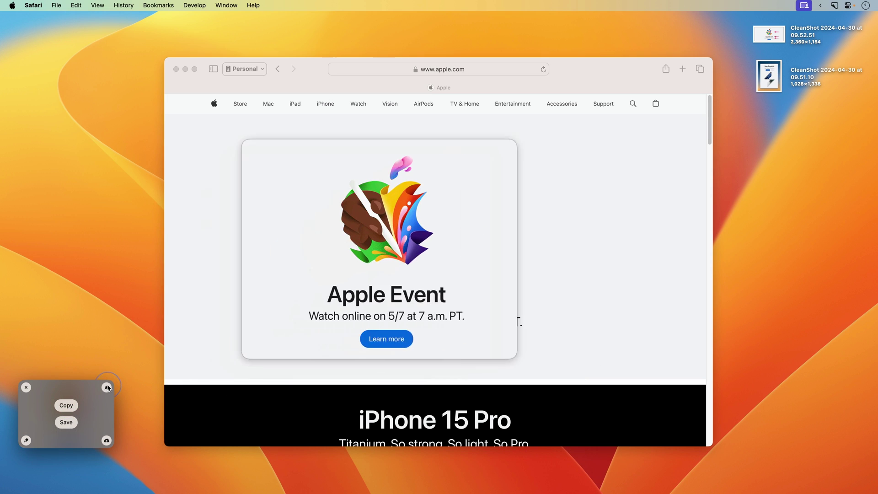
{"action": "left_click_drag", "start_coordinate": [434, 221], "coordinate": [222, 172]}
{"action": "left_click", "coordinate": [66, 406]}
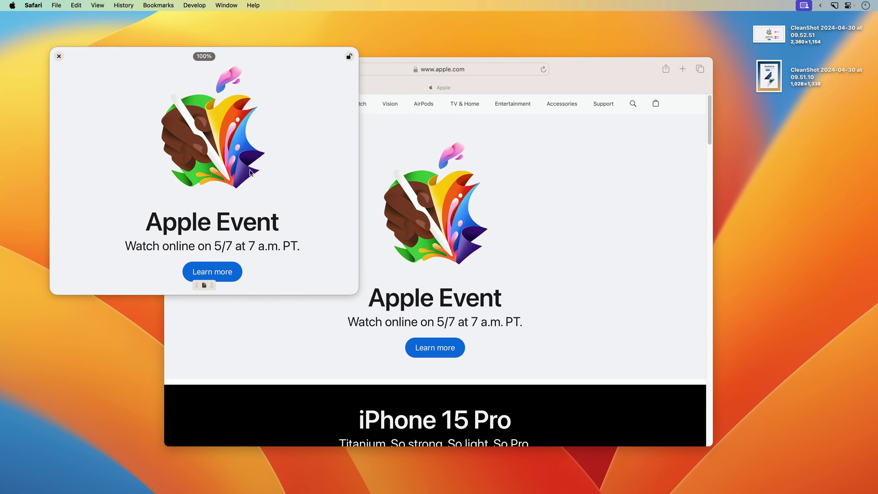
Nudge the pinned screenshot slightly right over the Safari page.
{"action": "scroll", "coordinate": [415, 275], "scroll_direction": "down", "scroll_amount": 5}
{"action": "scroll", "coordinate": [414, 275], "scroll_direction": "up", "scroll_amount": 5}
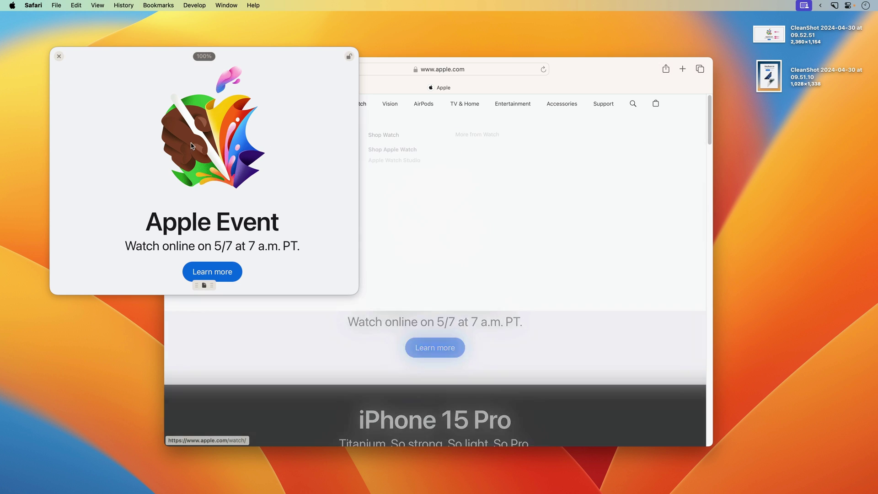
{"action": "left_click_drag", "start_coordinate": [145, 146], "coordinate": [201, 140]}
Toggle the pinned screenshot's visibility and bring up CleanShot's menu-bar options.
{"action": "left_click", "coordinate": [529, 86]}
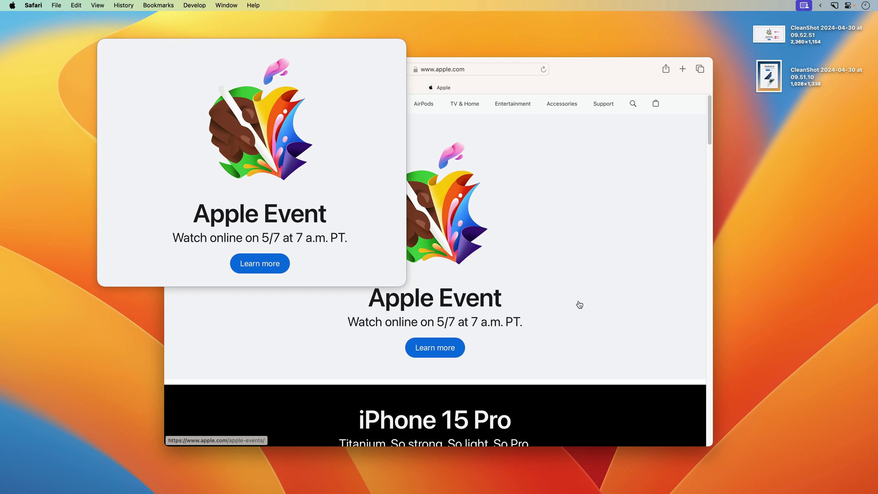
{"action": "key", "text": "ctrl"}
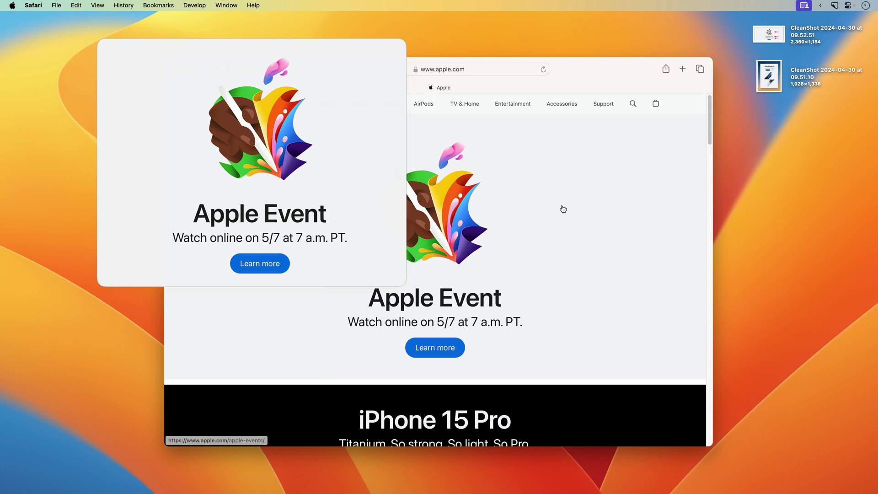
{"action": "left_click", "coordinate": [838, 8]}
Open CleanShot X's Settings from the menu-bar menu.
{"action": "left_click", "coordinate": [805, 255]}
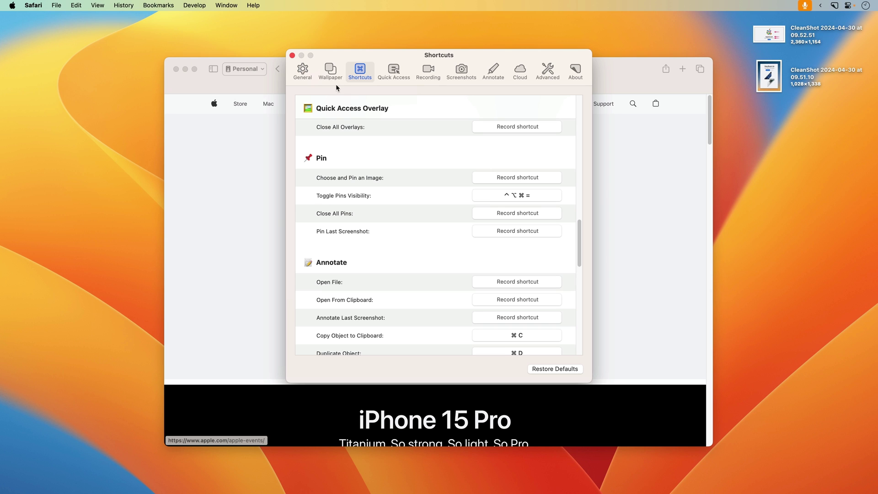
Close the shortcut settings and bring the Safari Apple Event window to the front.
{"action": "left_click", "coordinate": [292, 54]}
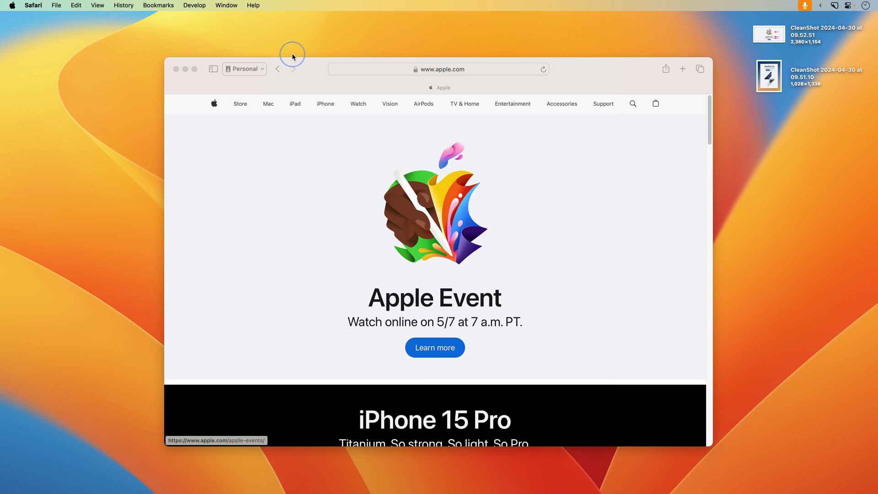
{"action": "left_click", "coordinate": [319, 69]}
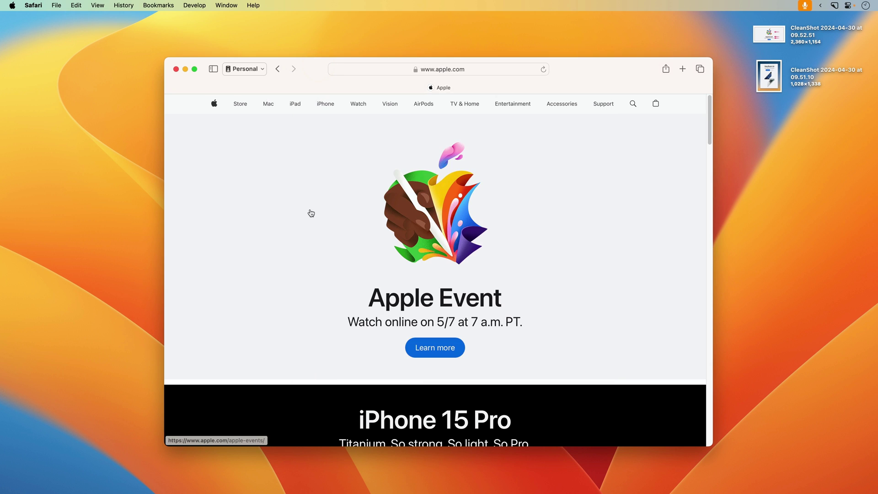